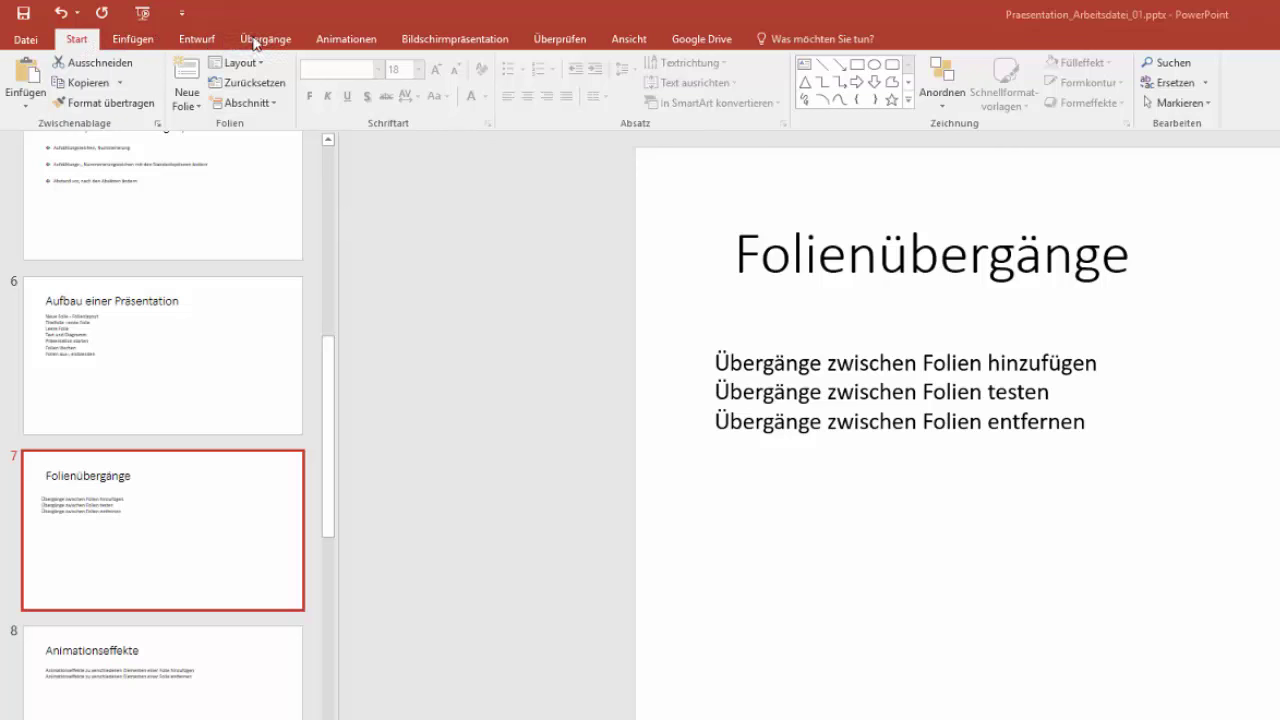
- Apply the Umfallen transition from the Übergänge gallery to slide 7 'Folienübergänge'
click(256, 42)
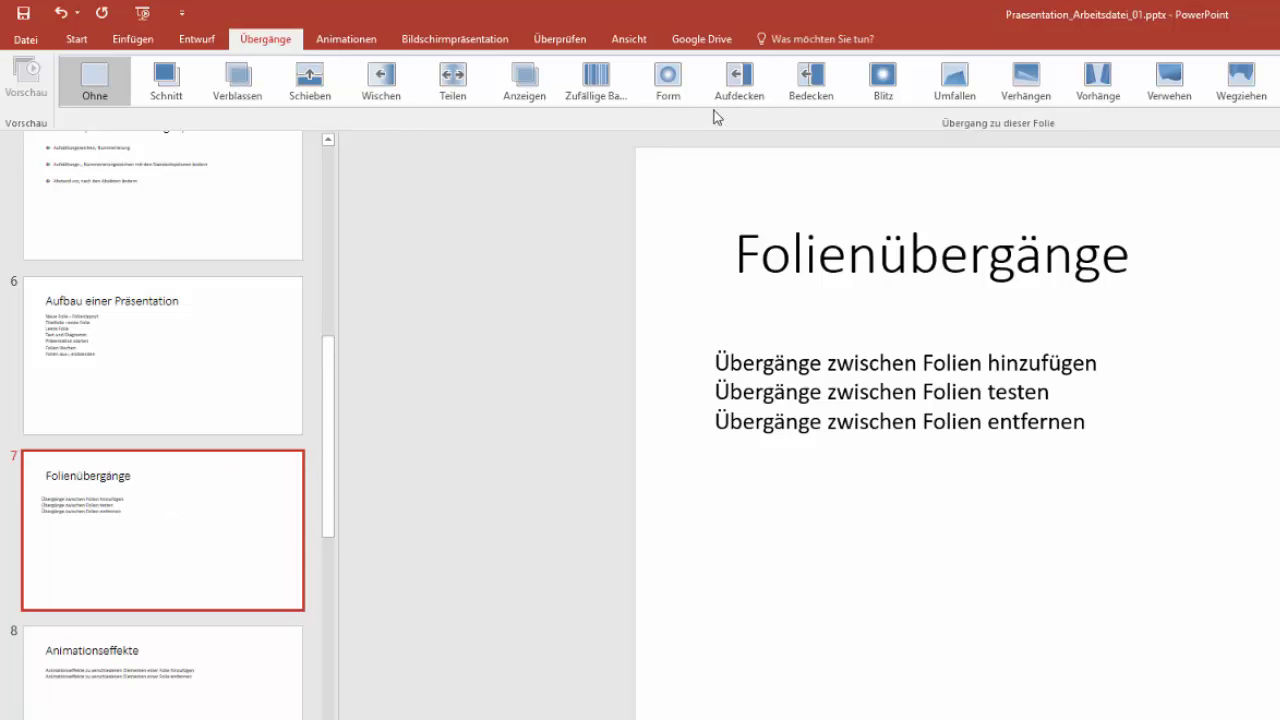
click(958, 91)
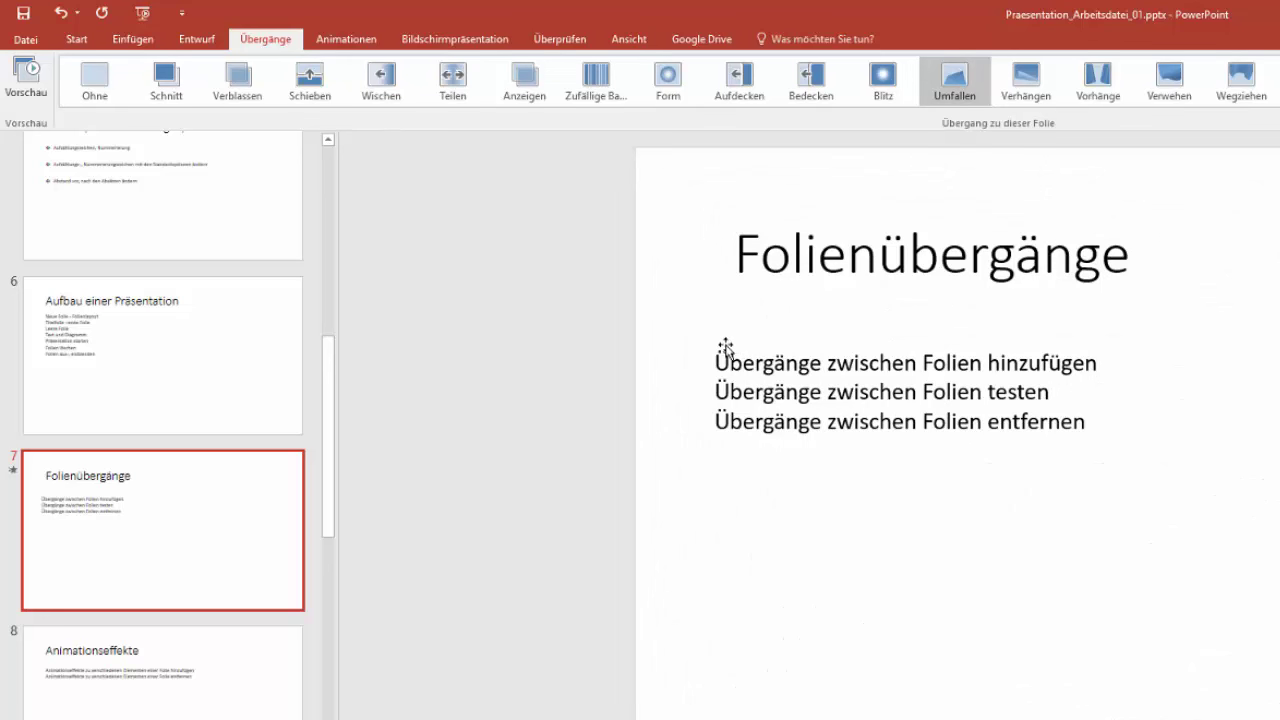
- Apply Teilen to slide 8 'Animationseffekte' and Papierflieger to slide 6 'Aufbau einer Präsentation'
click(104, 677)
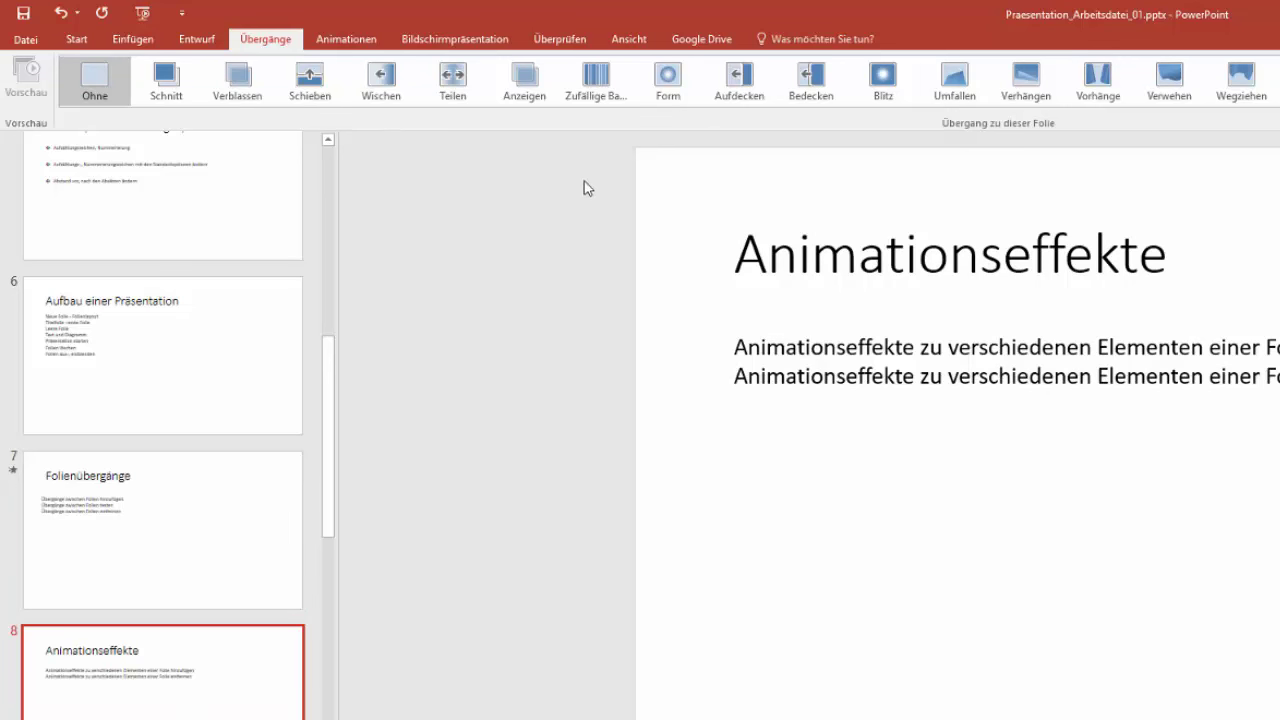
click(458, 85)
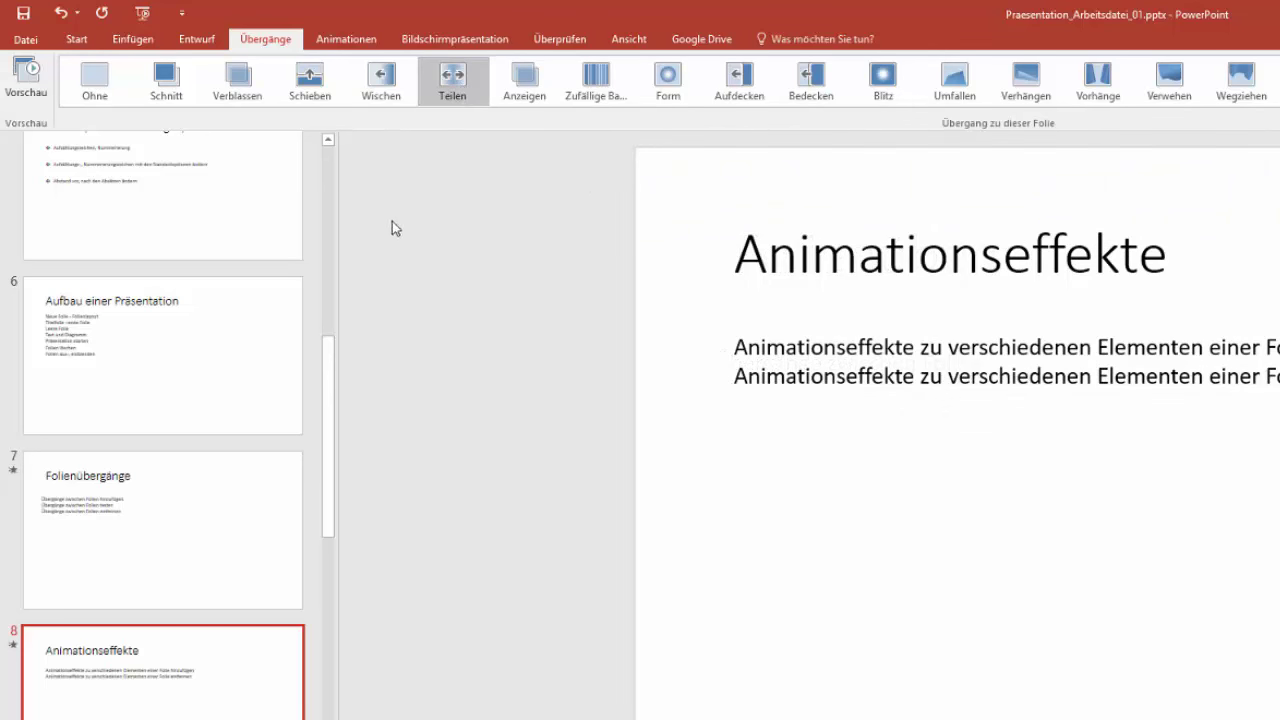
click(120, 340)
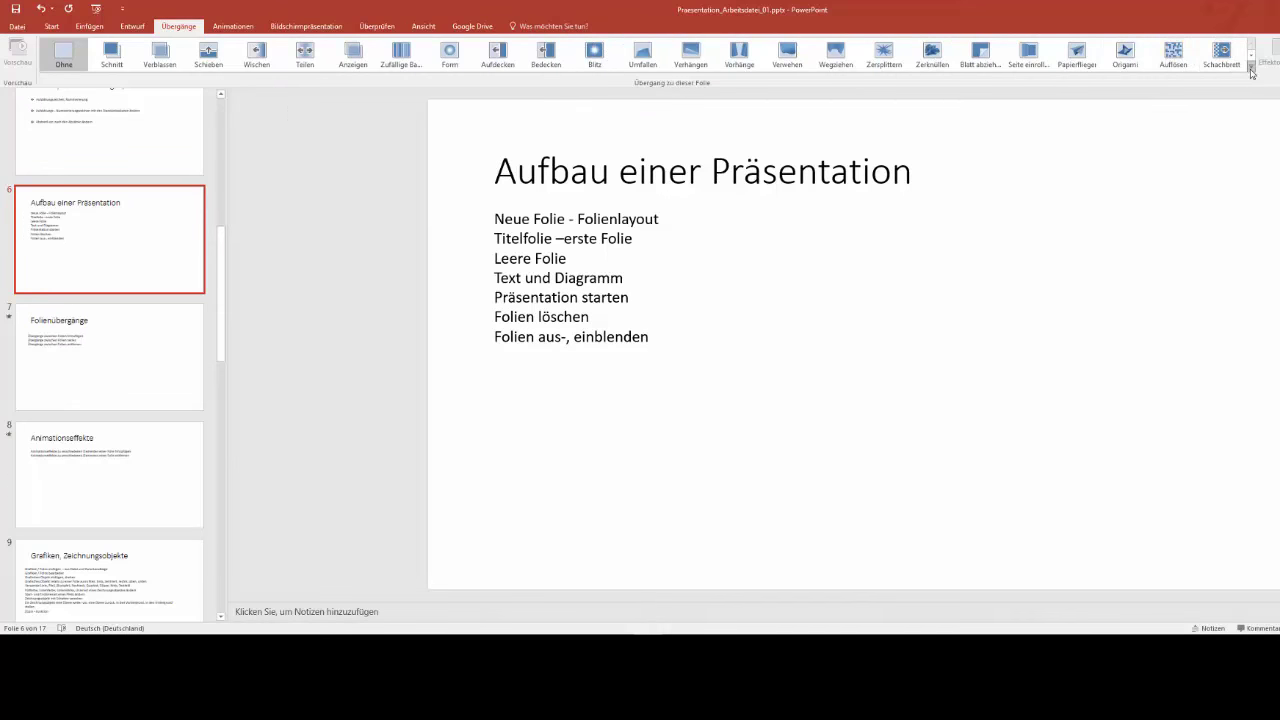
click(1250, 66)
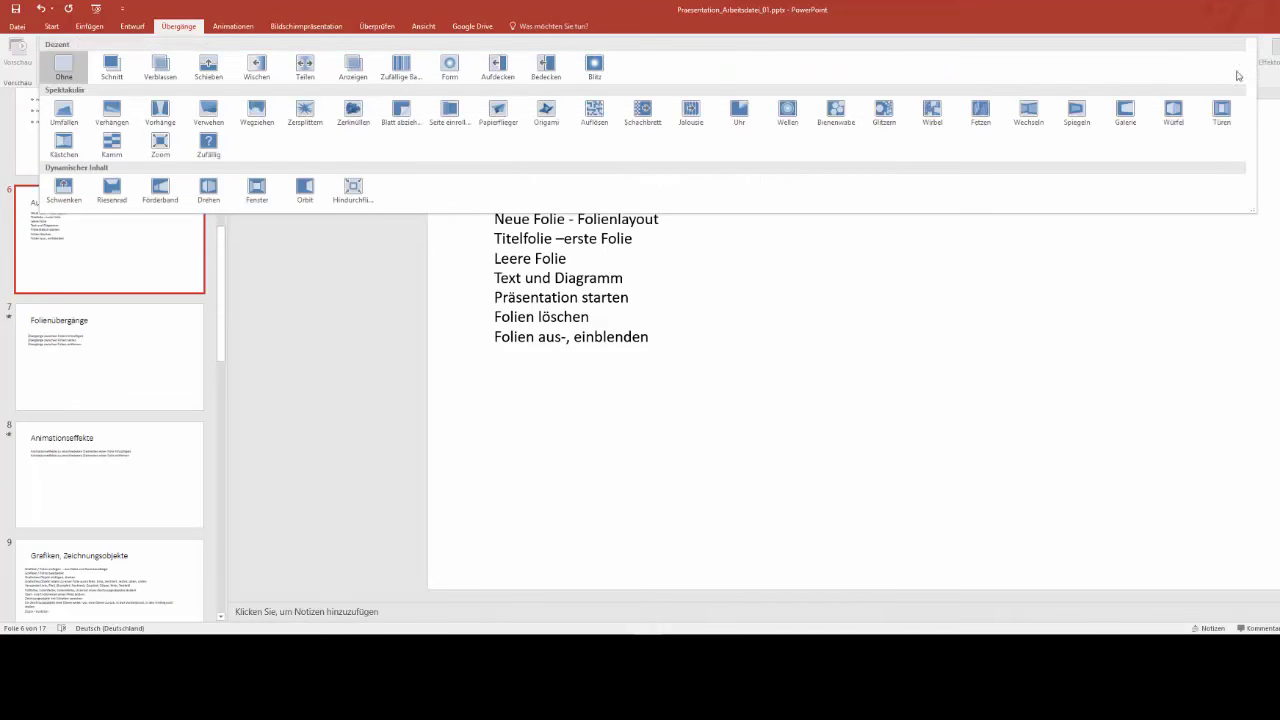
click(497, 112)
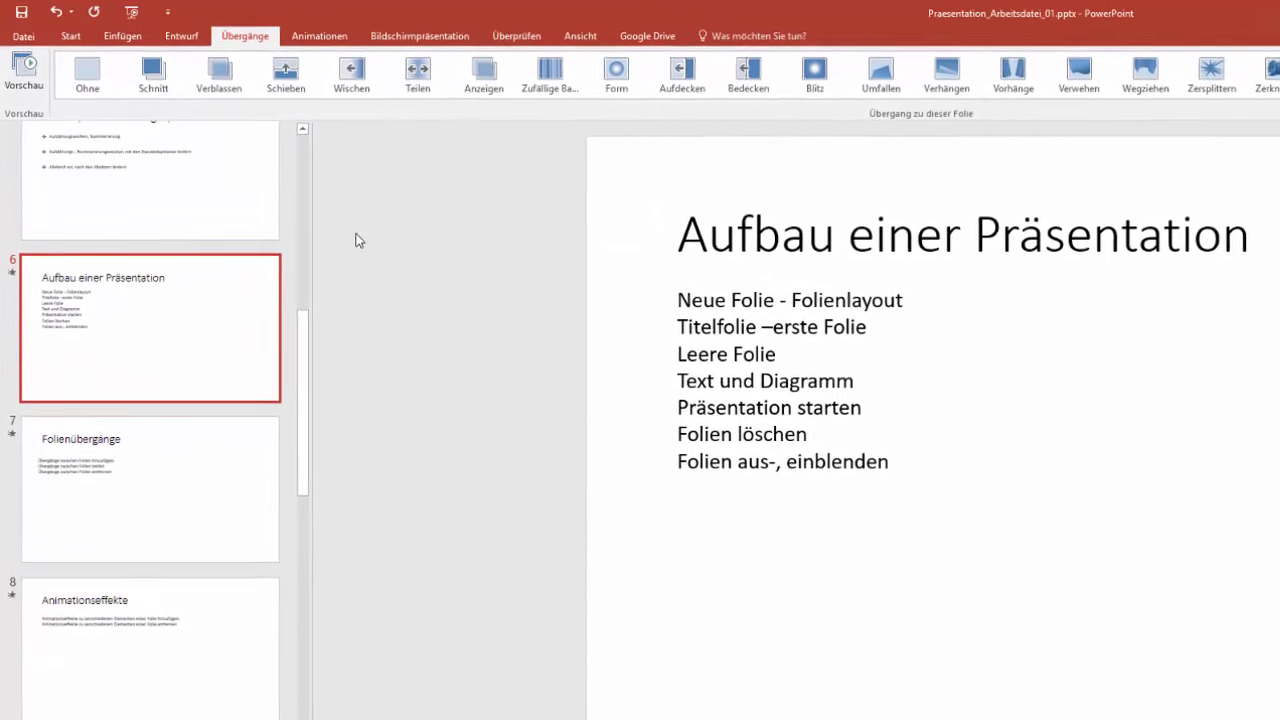
- Switch to the Bildschirmpräsentation tab and replay slide 7's transition preview twice
click(414, 42)
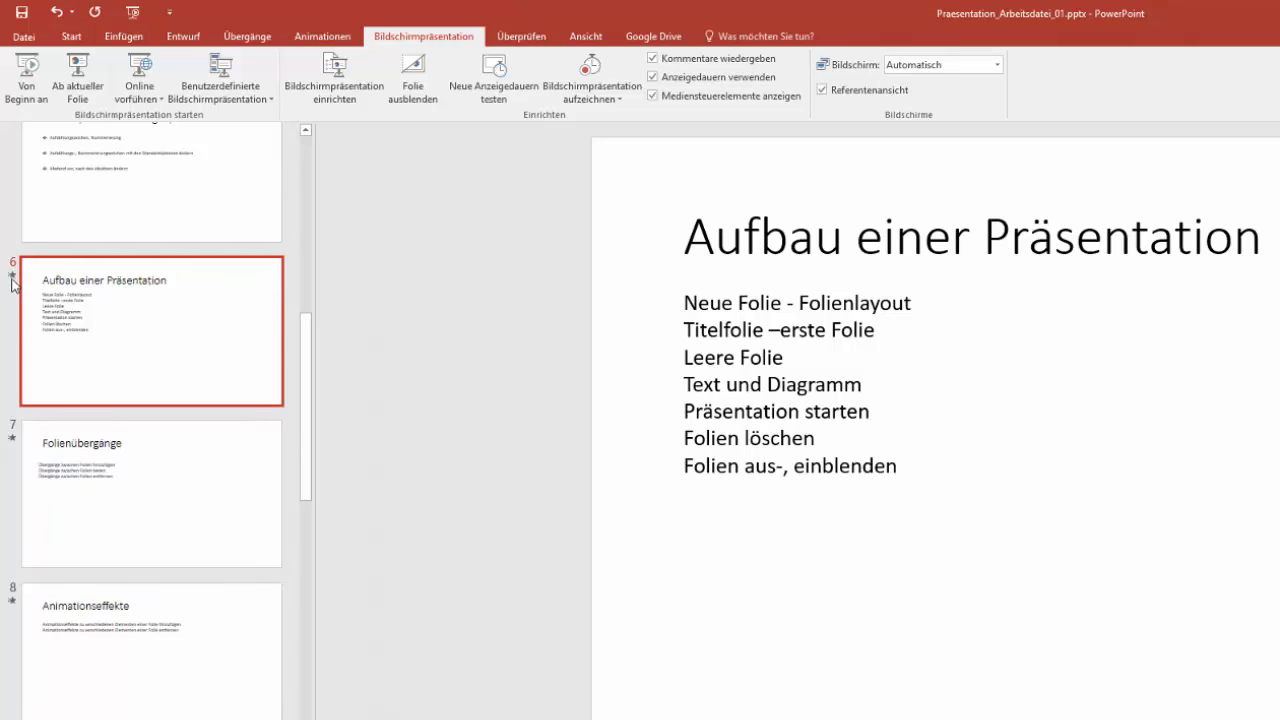
click(12, 443)
click(14, 438)
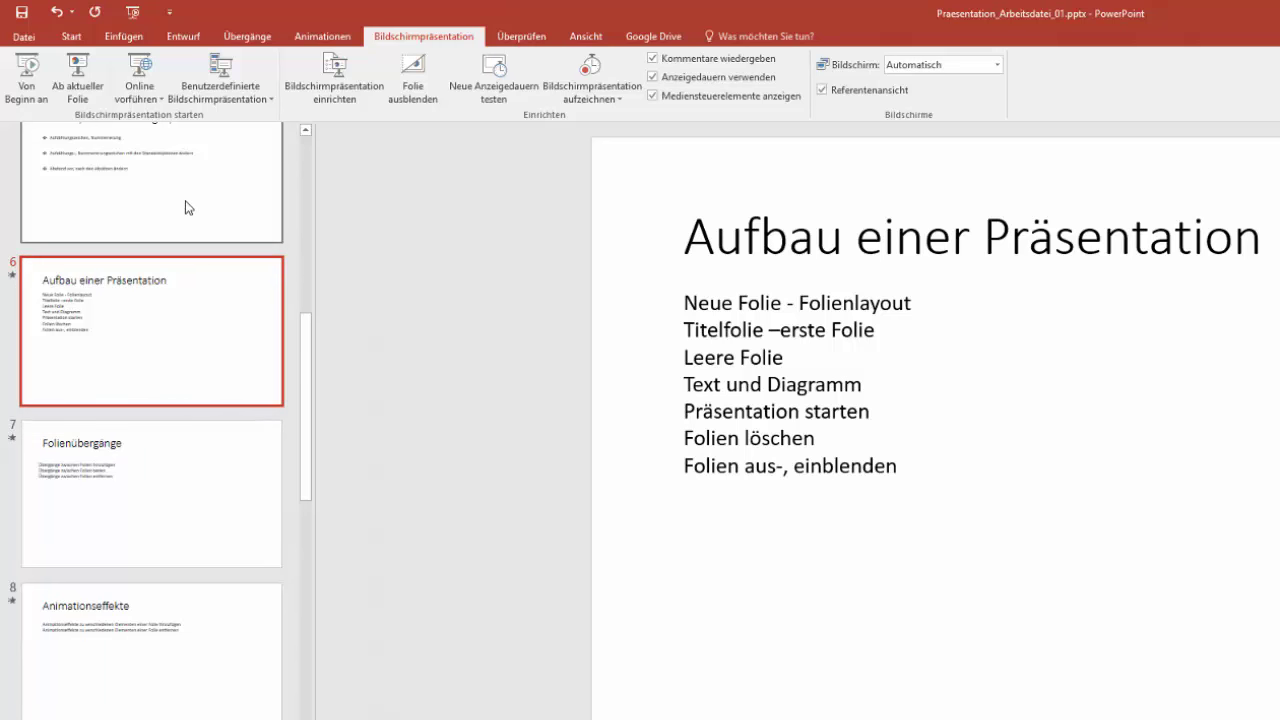
click(85, 76)
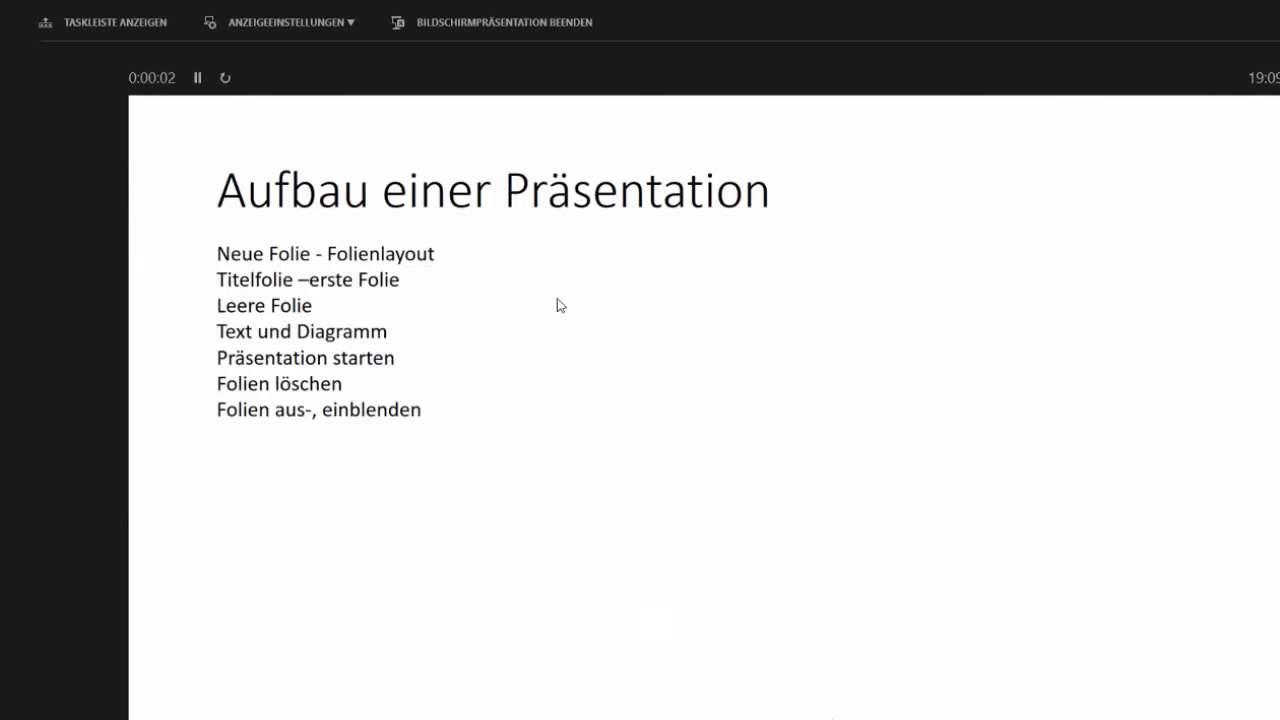
click(619, 358)
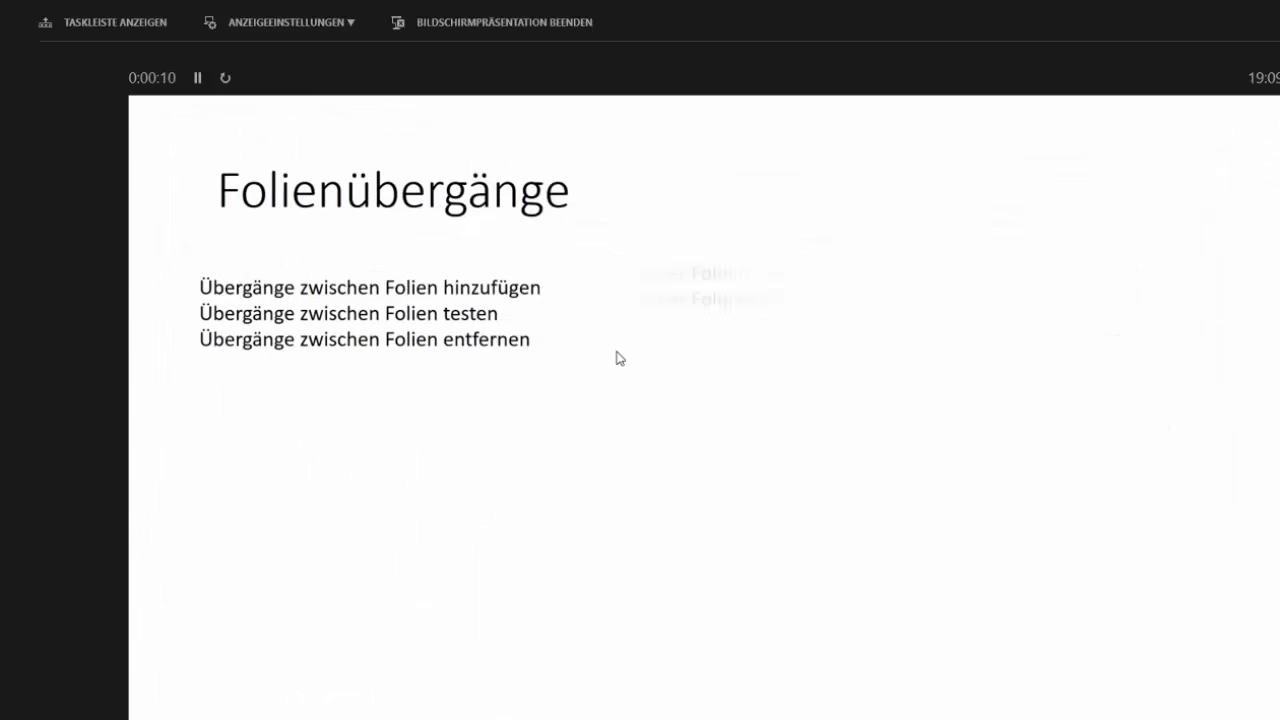
click(619, 358)
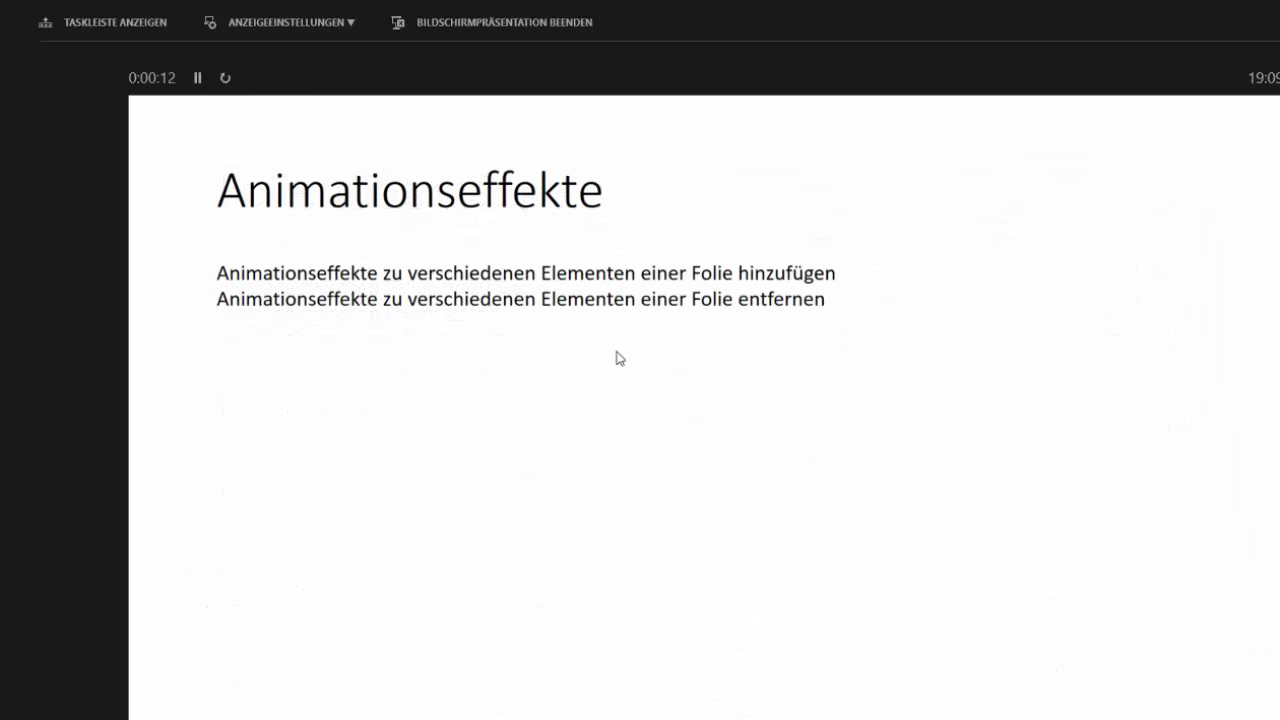
click(506, 23)
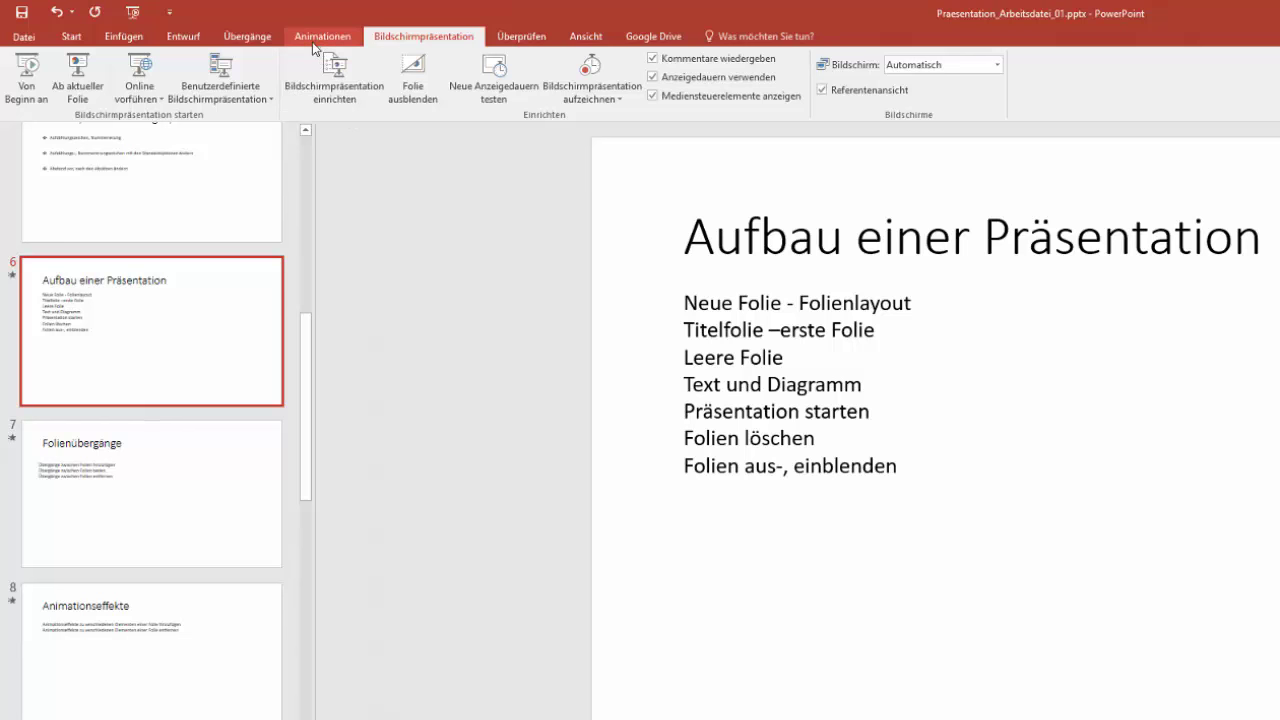
- Set slides 6 through 8 to the Ohne transition, then select only slide 6
click(250, 40)
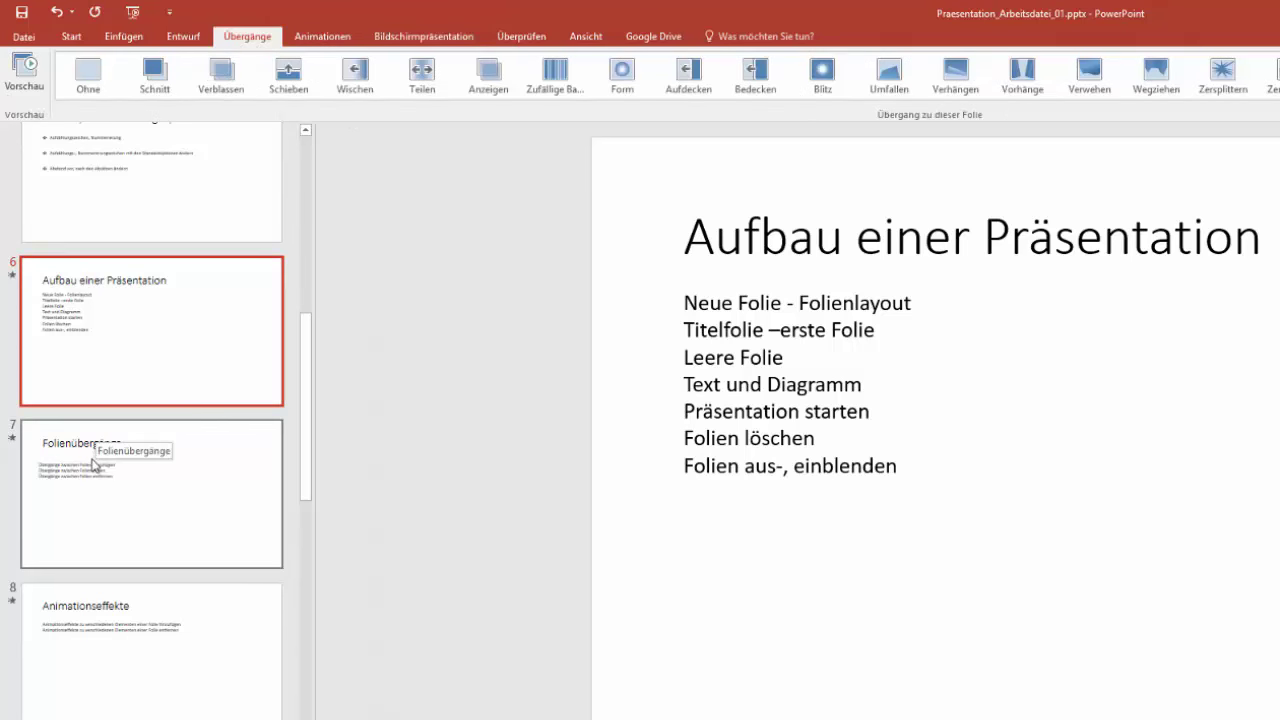
shift+click(90, 623)
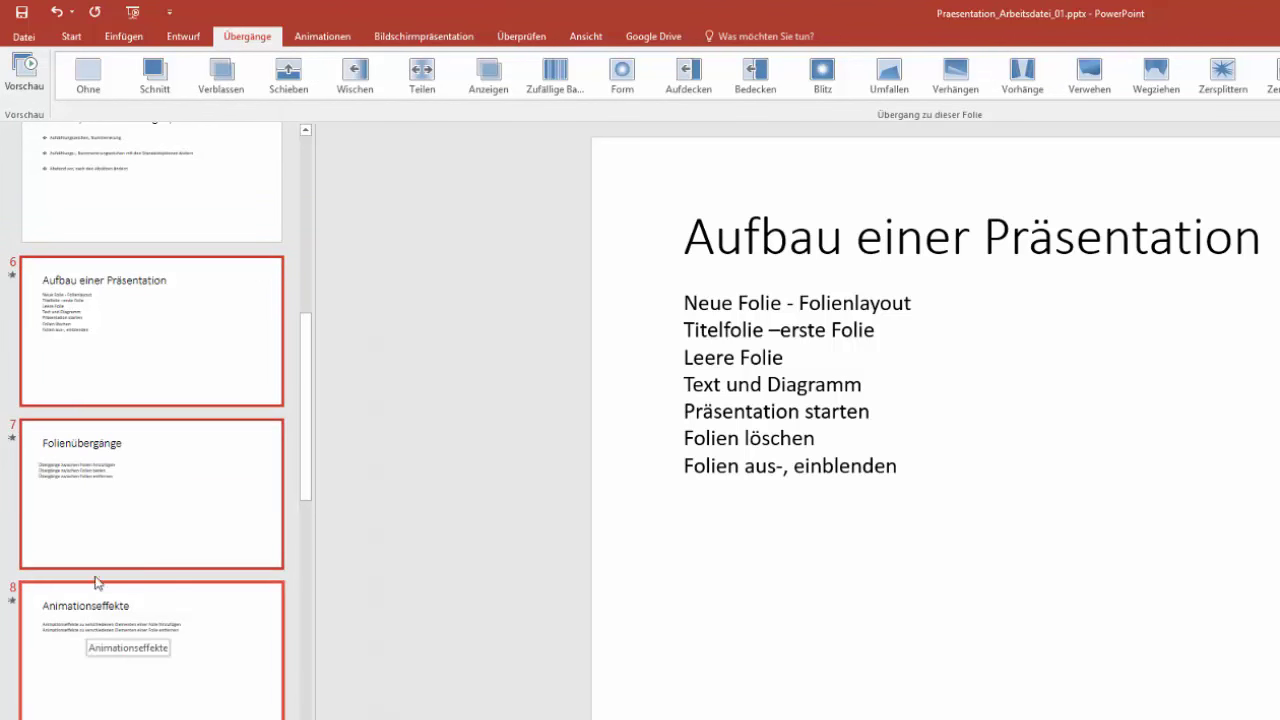
click(88, 83)
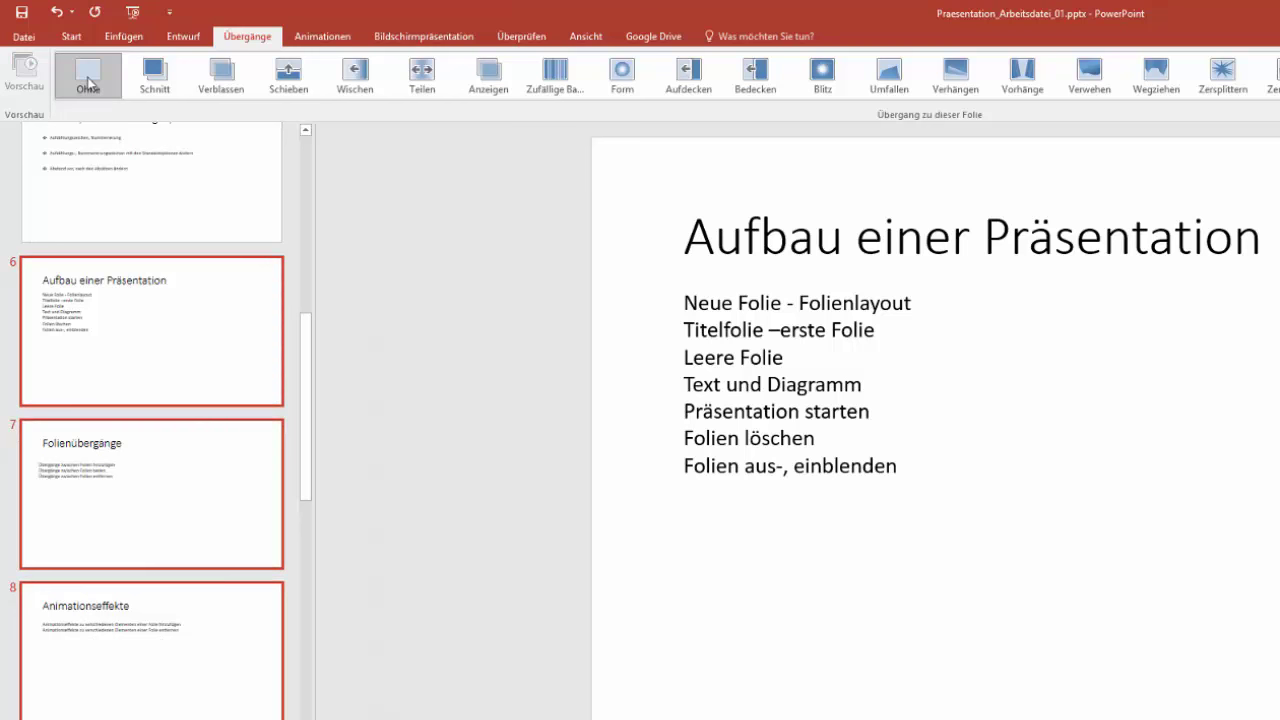
click(141, 317)
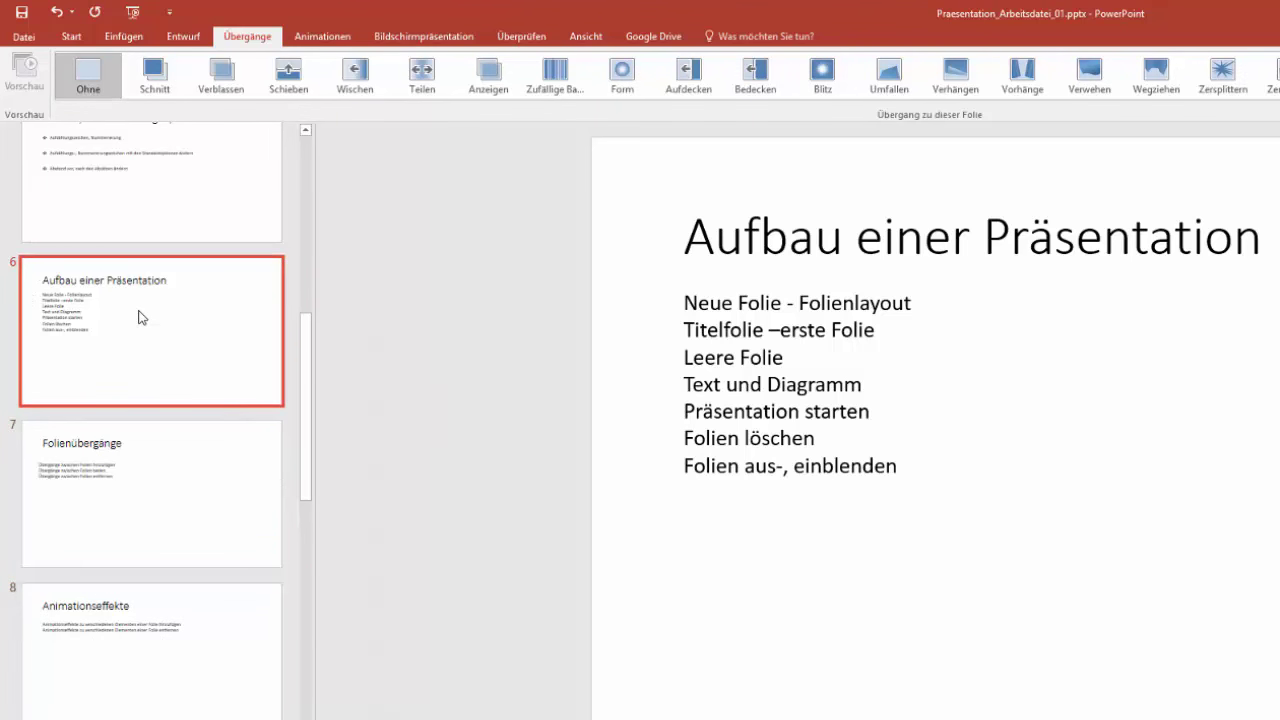
- Check that slides 7 and 8 each show Ohne as their transition
click(116, 480)
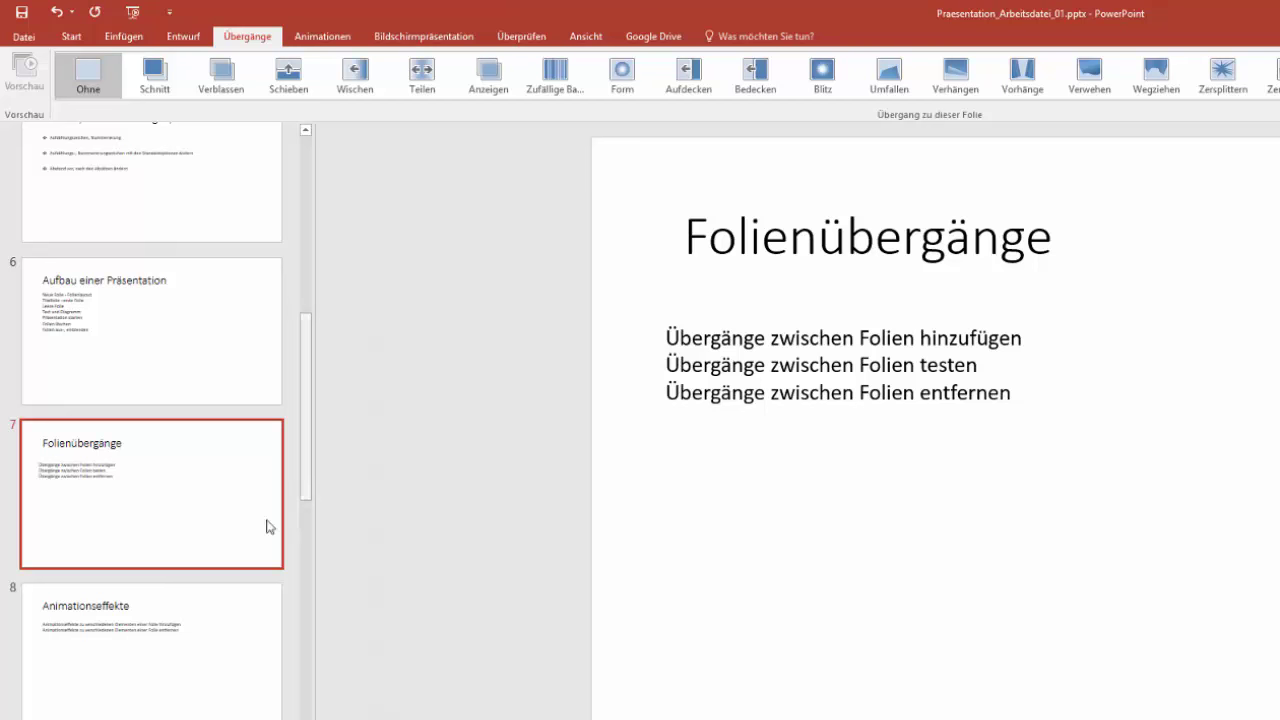
click(126, 640)
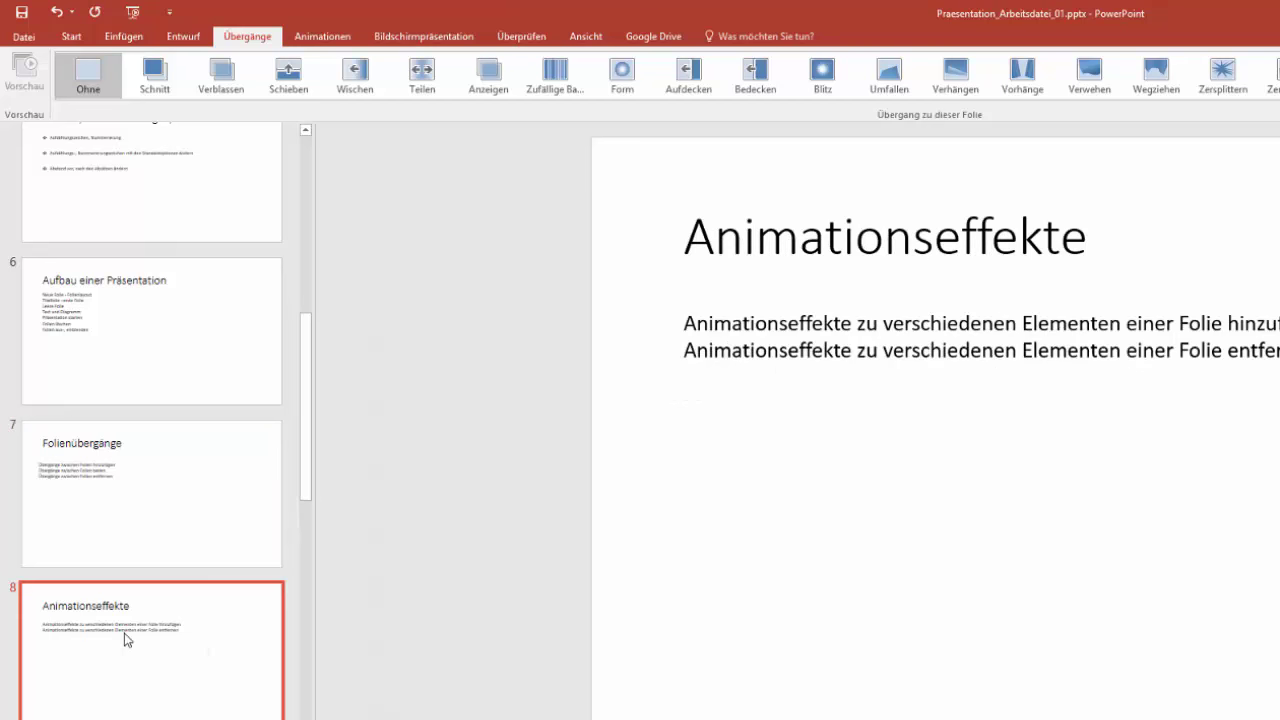